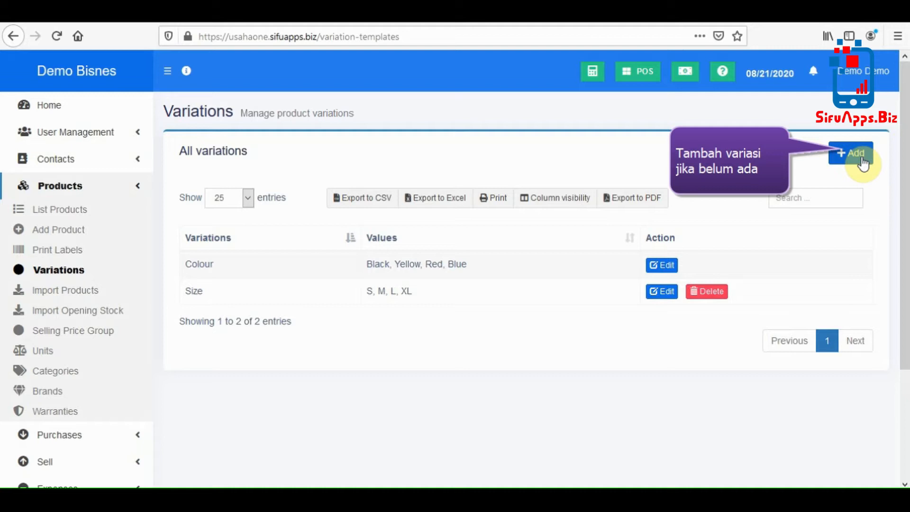
Open the blank form for adding a product variation and close it without saving
left_click(862, 162)
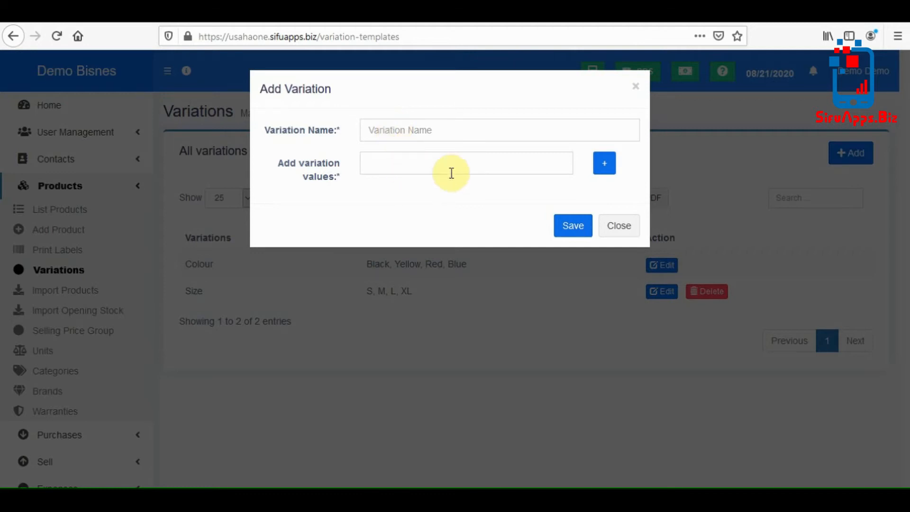
left_click(622, 229)
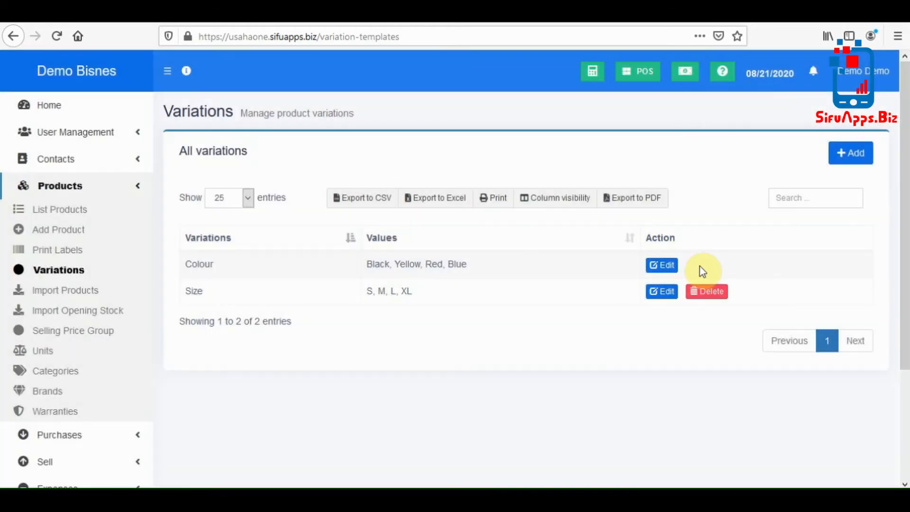
Open the Colour variation for editing and change its variation name to Colours
left_click(668, 268)
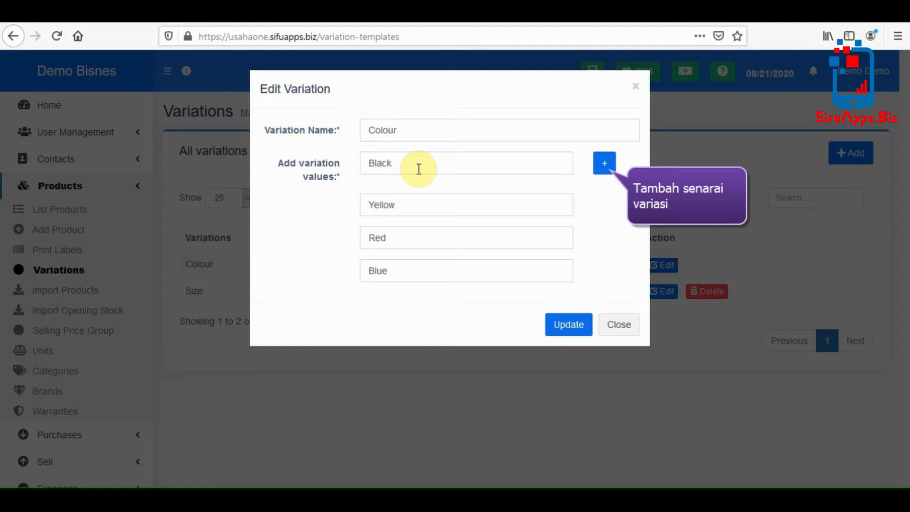
triple_click(421, 128)
type("s")
key("ctrl+z")
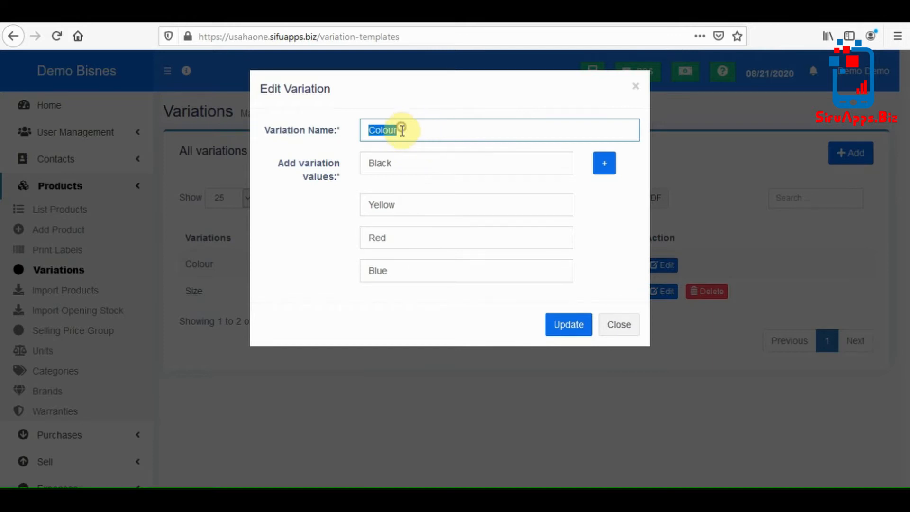
type("s")
key("ctrl+z")
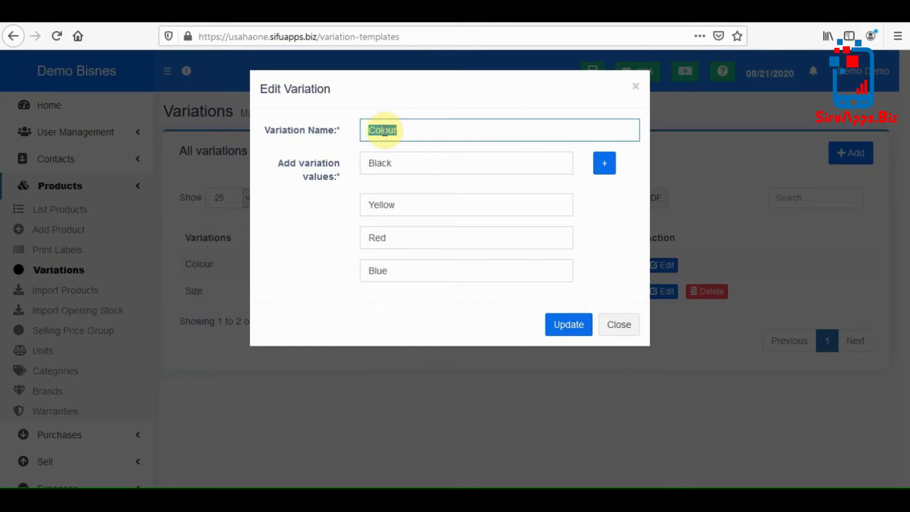
left_click(392, 131)
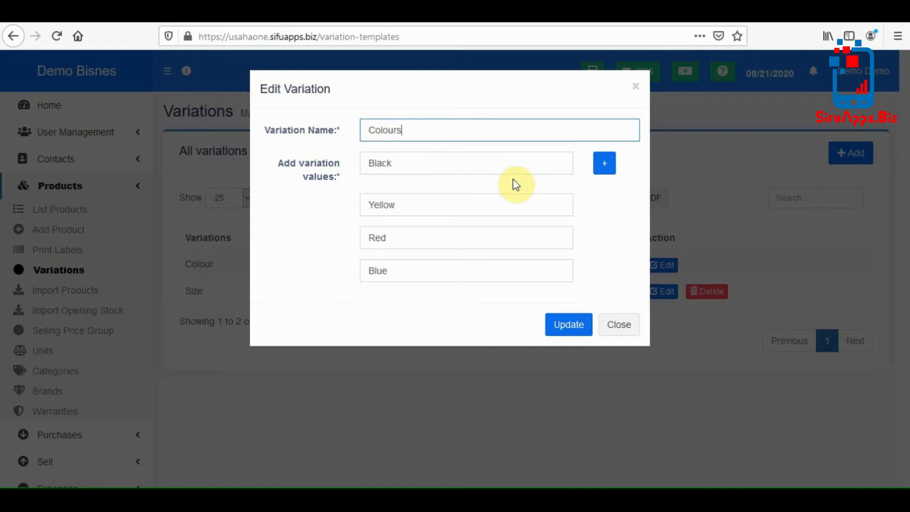
Add Orange and White as new values of the Colours variation and save the update
left_click(614, 175)
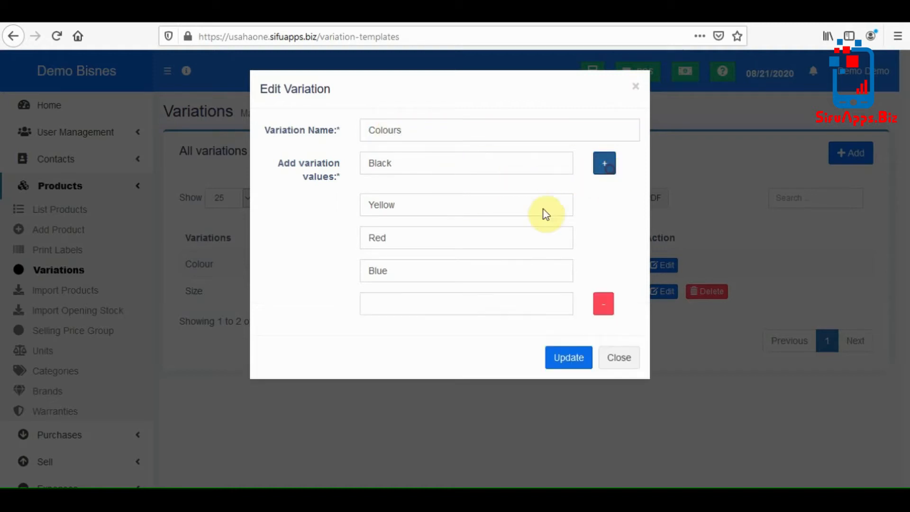
left_click(448, 305)
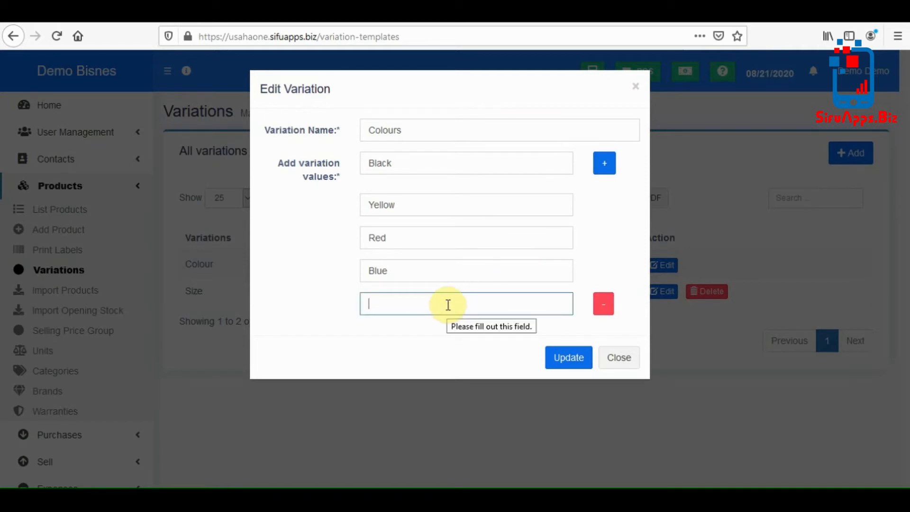
type("Orange")
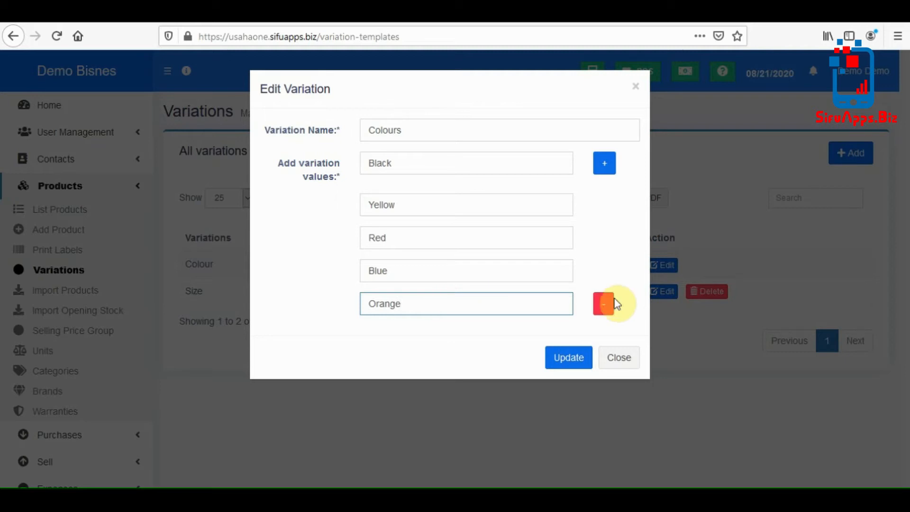
left_click(609, 166)
left_click(452, 338)
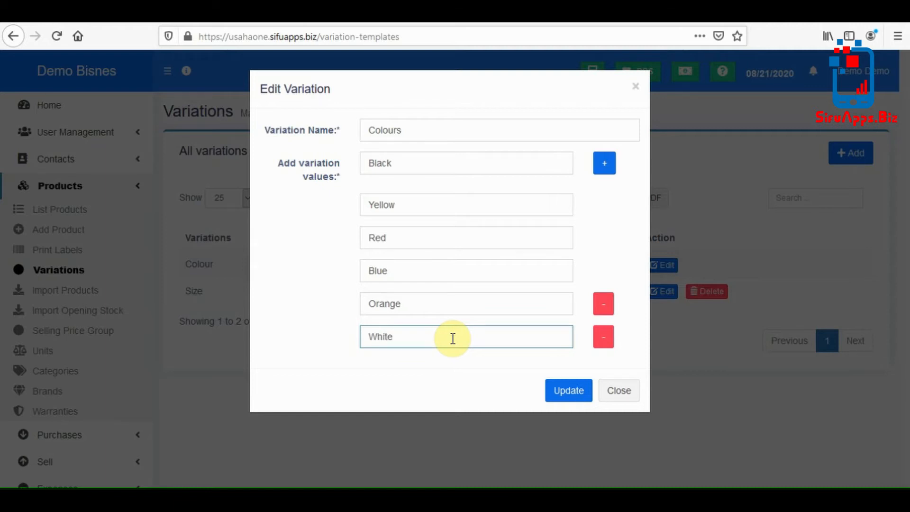
left_click(568, 391)
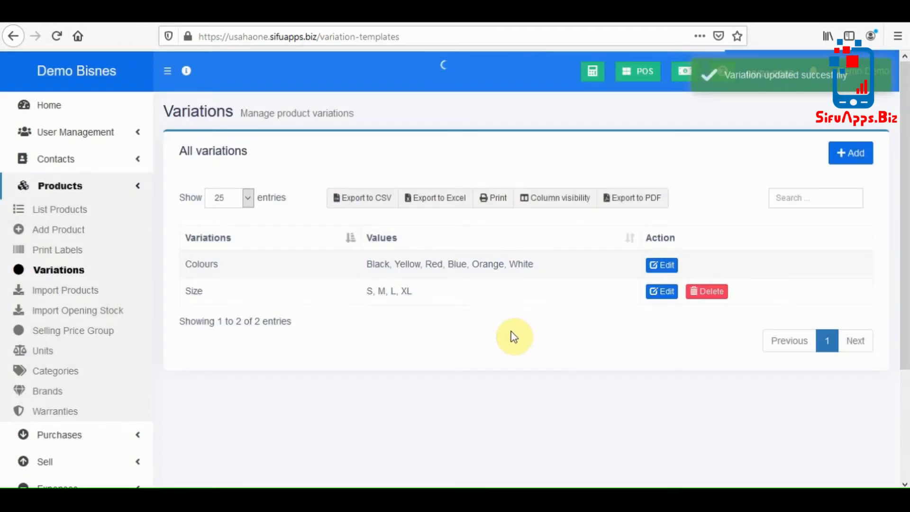
Start a new product named T-shirt Cotton Interlock and set its unit to Pieces (Pc(s))
left_click(77, 240)
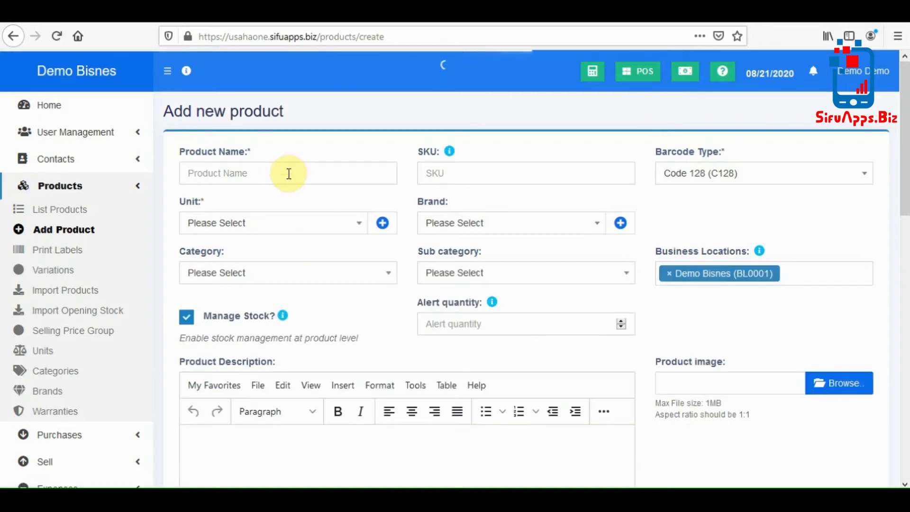
left_click(289, 173)
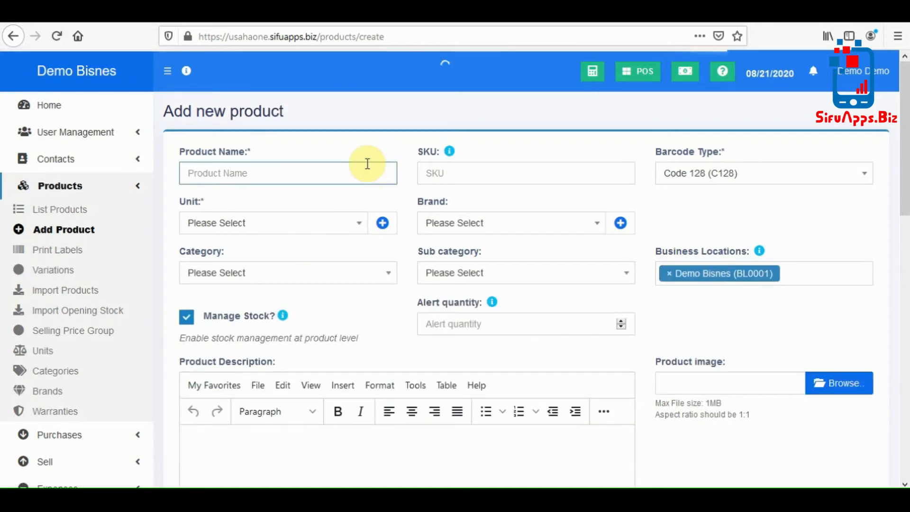
type("T-")
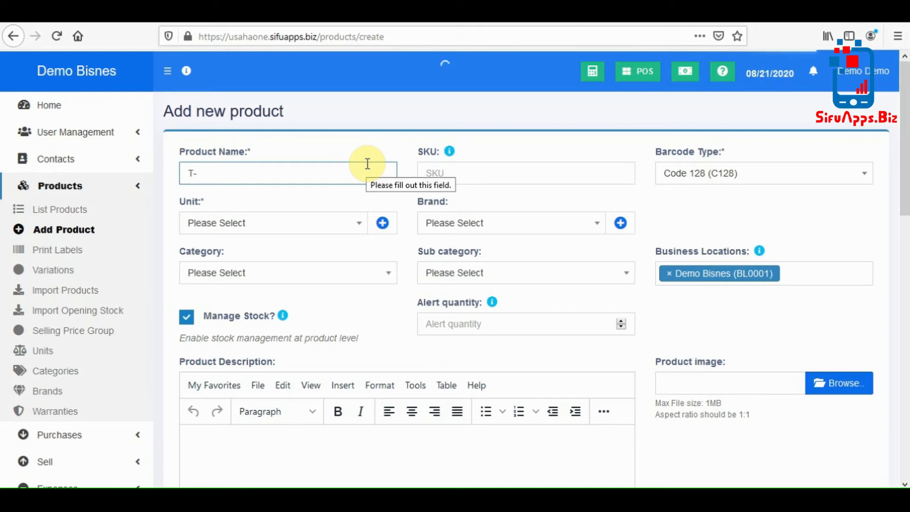
type("shirt Cotton Interlock")
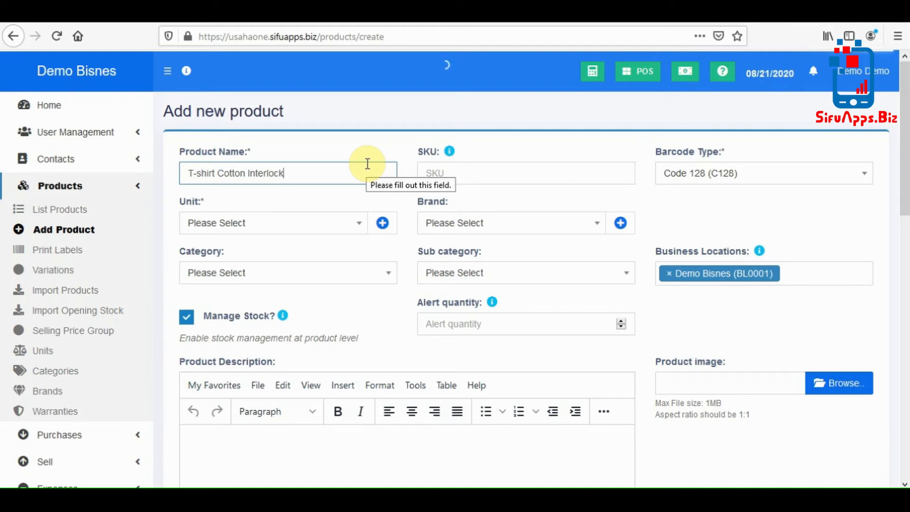
left_click(337, 221)
left_click(270, 269)
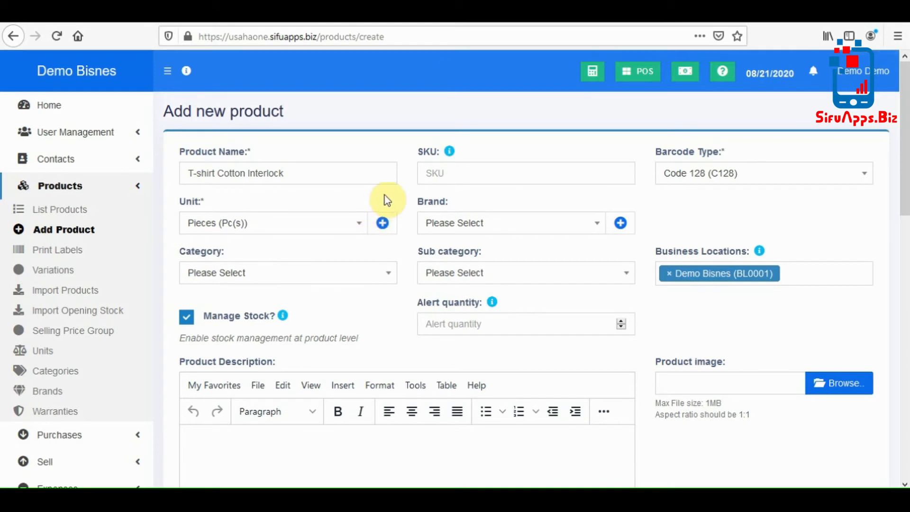
Look through the available brands for the product and close the list without choosing one
scroll(397, 185, "down", 3)
left_click(505, 156)
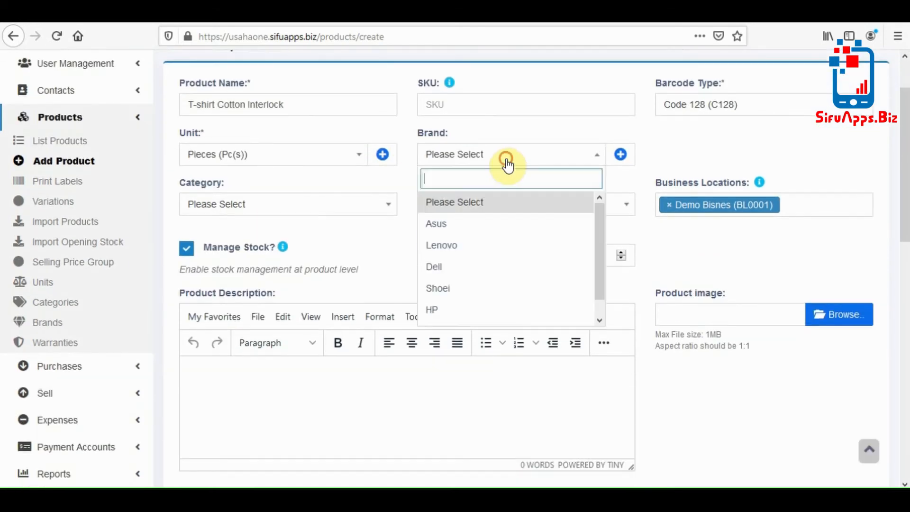
scroll(512, 216, "down", 1)
scroll(513, 216, "up", 1)
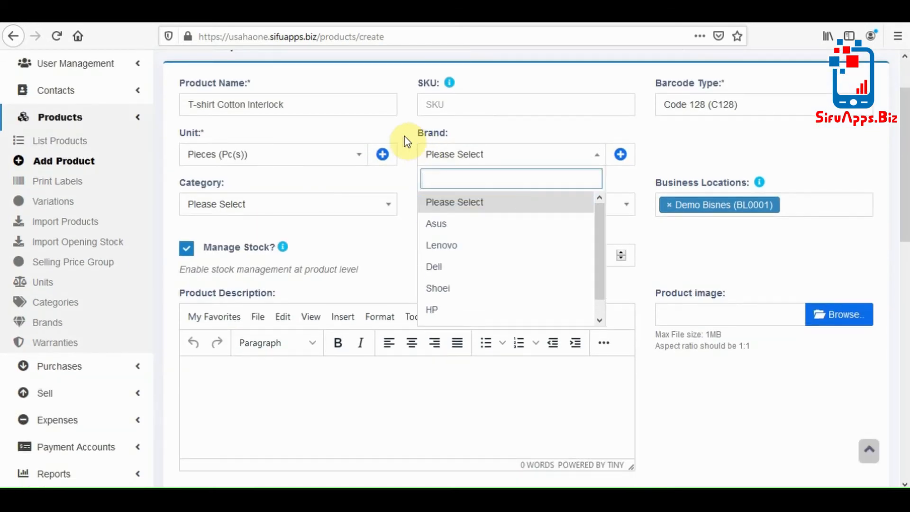
left_click(406, 141)
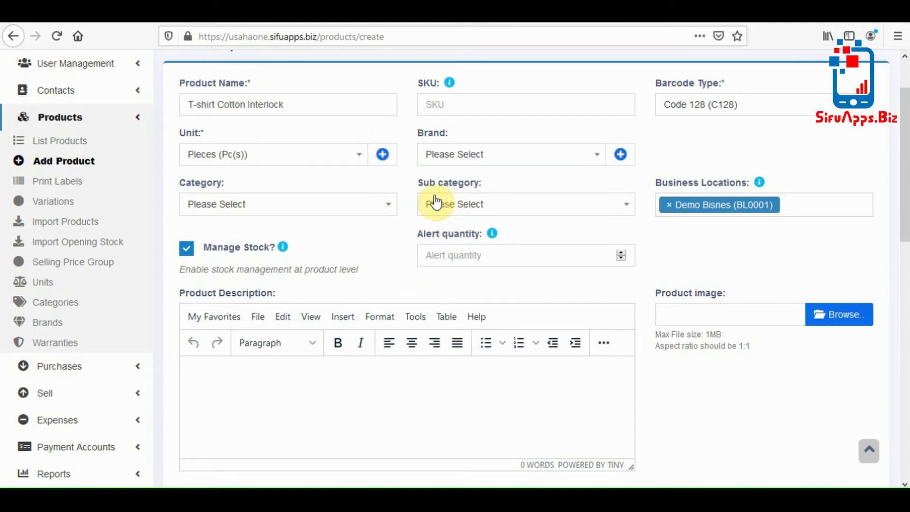
Set the product's alert quantity to 10 and attach CI1000 White.png from Downloads as the product image
scroll(428, 202, "down", 3)
left_click(462, 186)
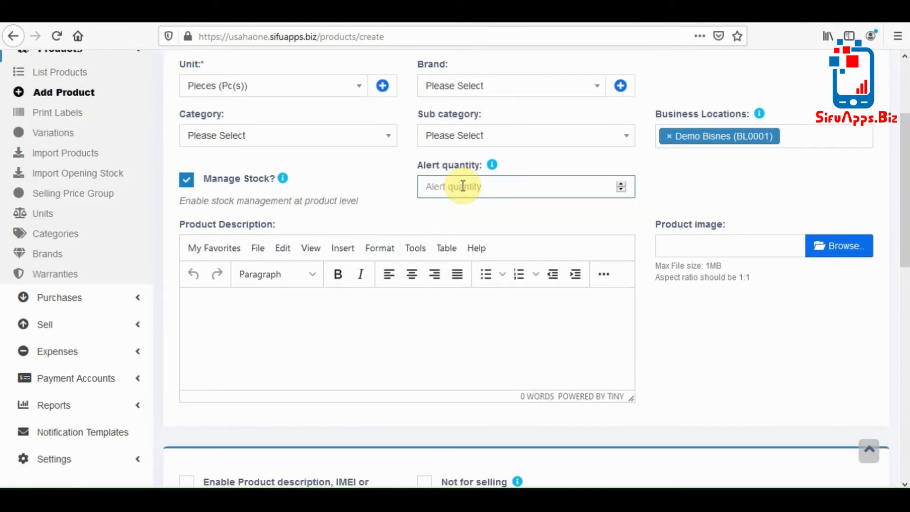
type("10")
left_click(403, 219)
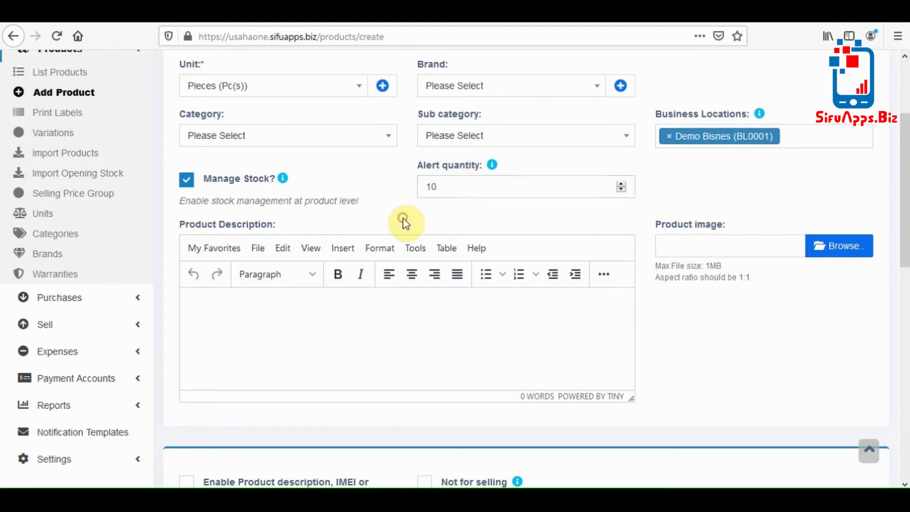
left_click(841, 250)
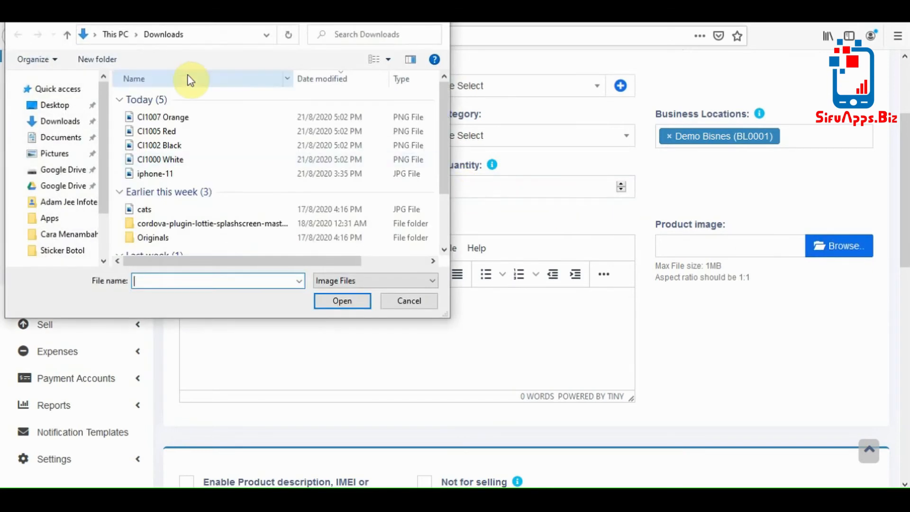
double_click(165, 160)
Set the new product's type to Variable
scroll(493, 196, "down", 3)
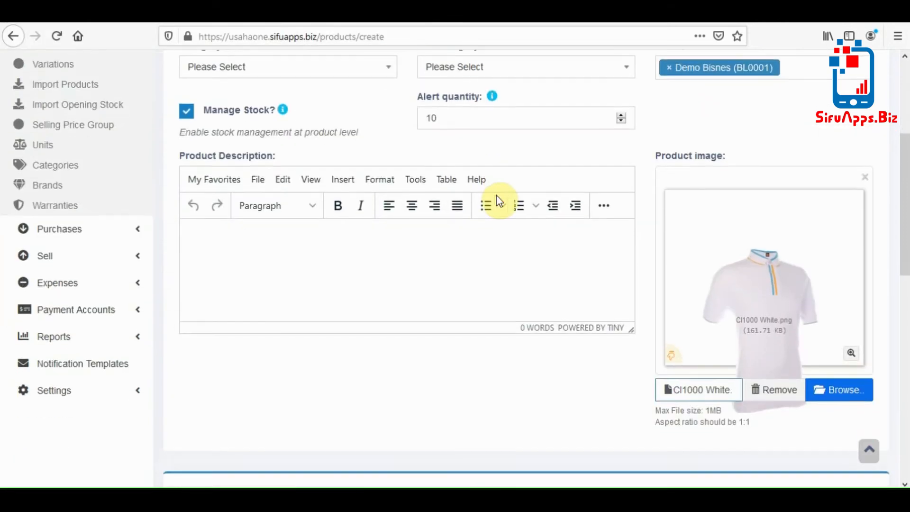
scroll(491, 196, "down", 4)
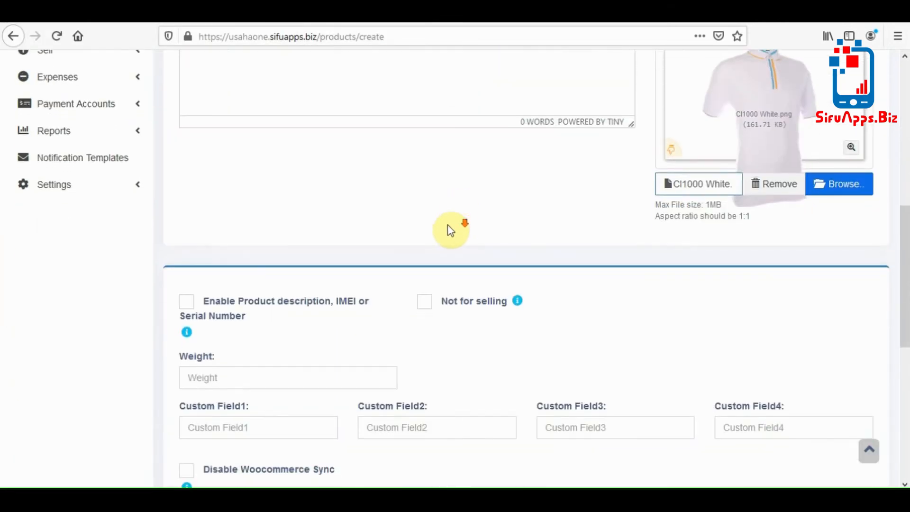
scroll(462, 228, "down", 3)
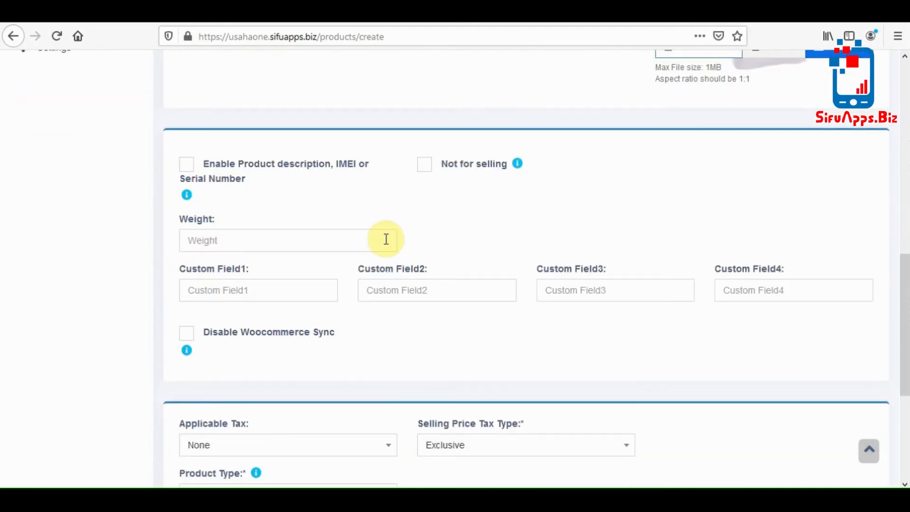
scroll(354, 230, "down", 5)
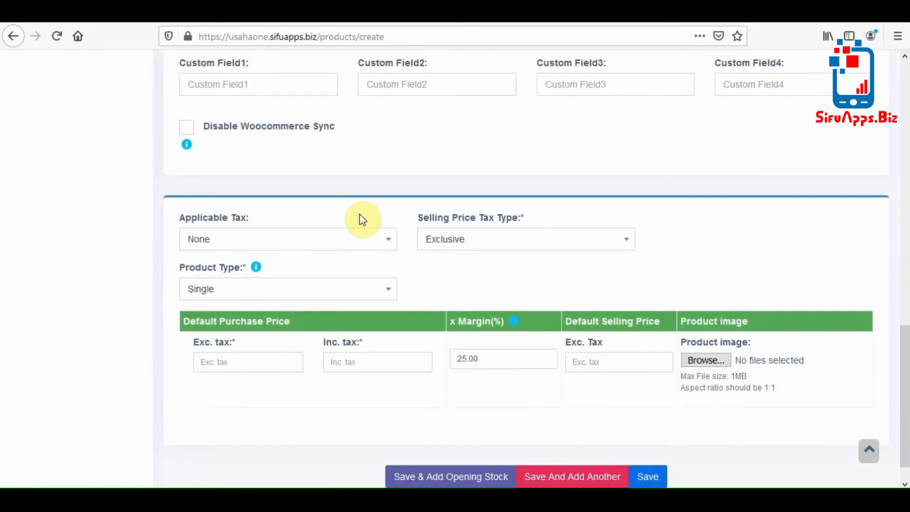
left_click(310, 266)
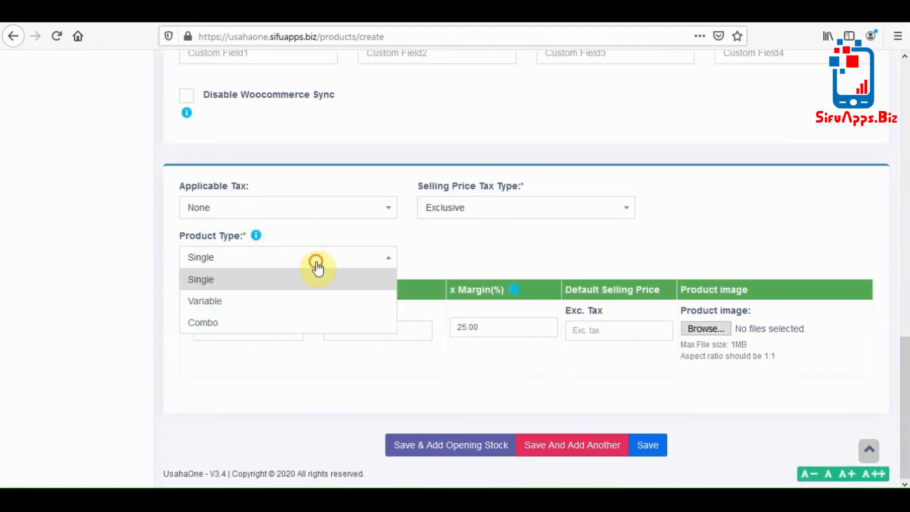
left_click(264, 300)
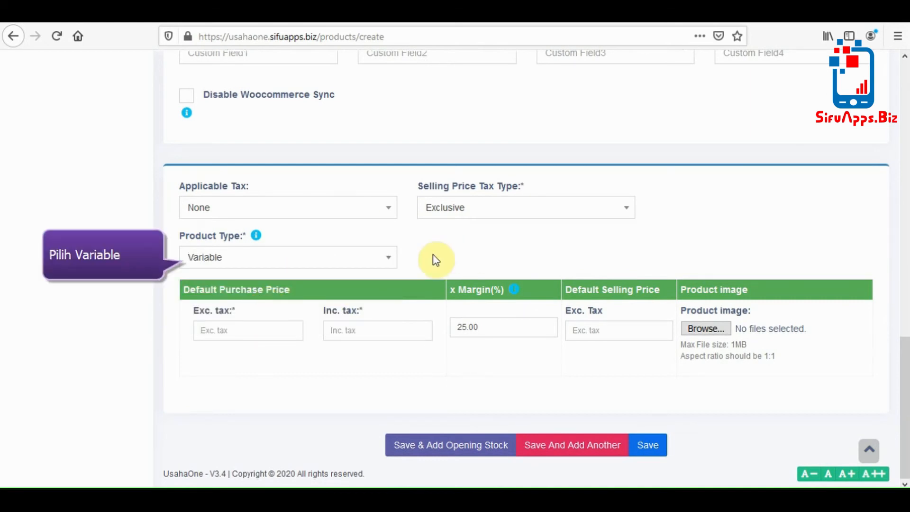
Choose Colours as the variation for the variable product
scroll(473, 245, "down", 2)
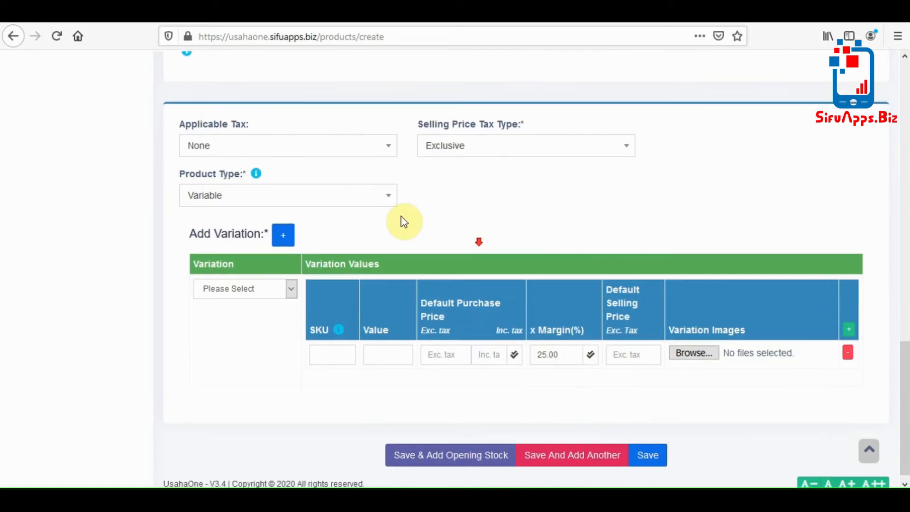
left_click(249, 279)
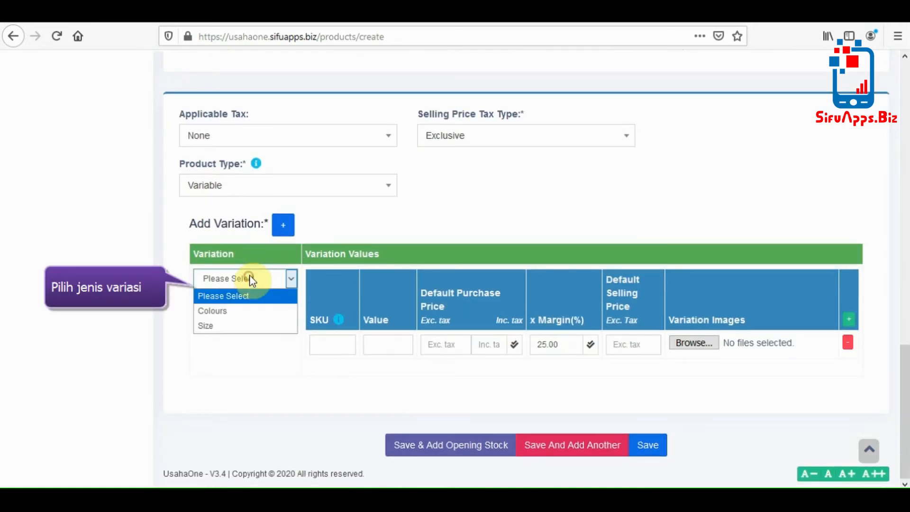
left_click(232, 311)
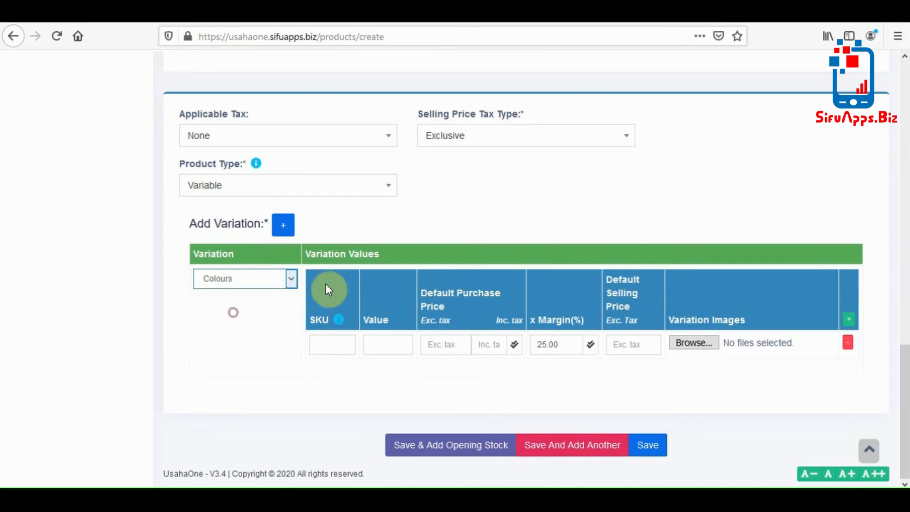
Remove the Yellow and Blue rows from the product's colour variation values, confirming each deletion
scroll(497, 223, "down", 1)
scroll(508, 217, "down", 1)
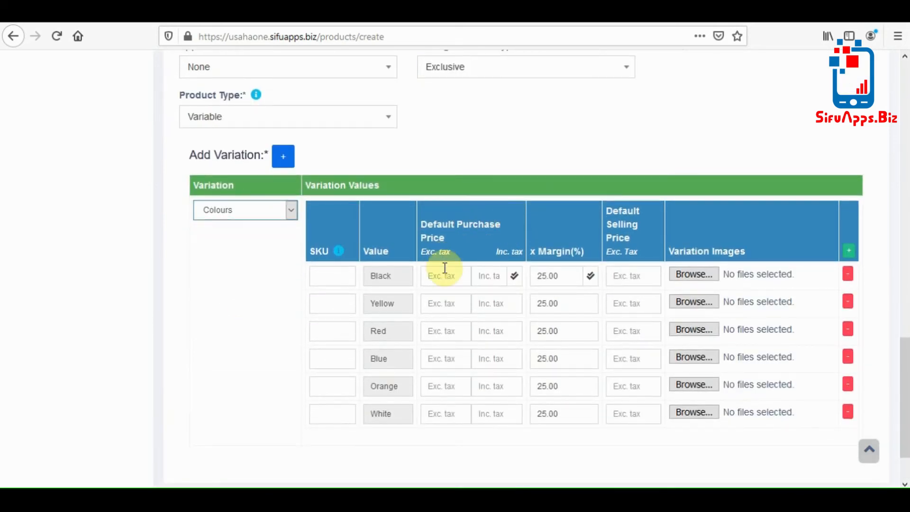
left_click(848, 303)
left_click(576, 346)
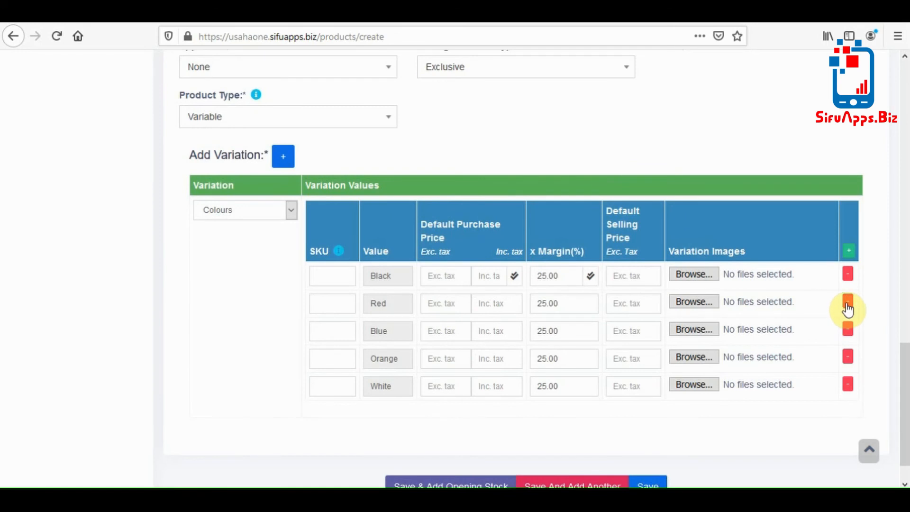
left_click(848, 334)
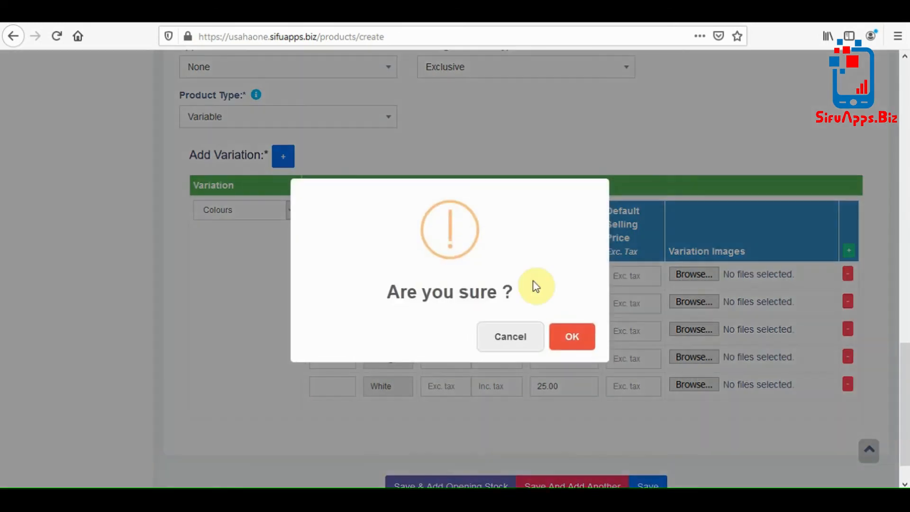
left_click(575, 337)
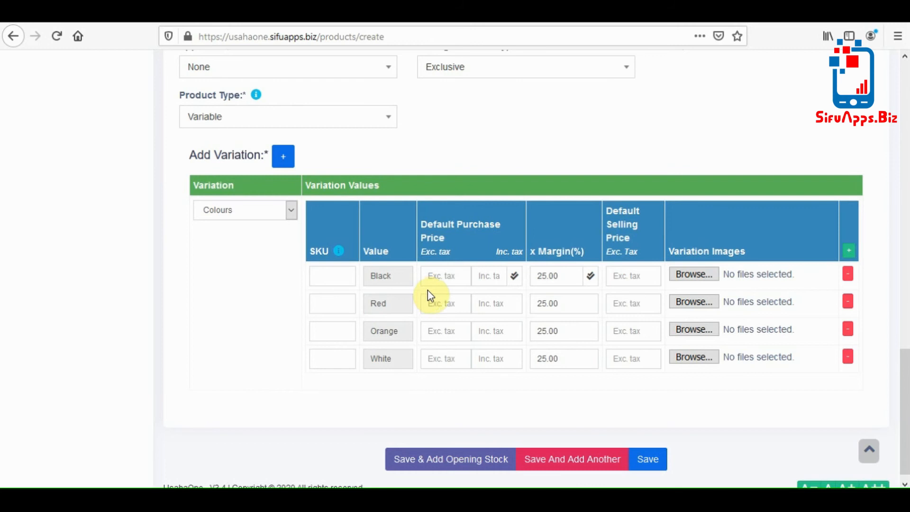
Set the default purchase price excluding tax to 12 for each of the Black, Red, Orange and White variations
left_click(452, 279)
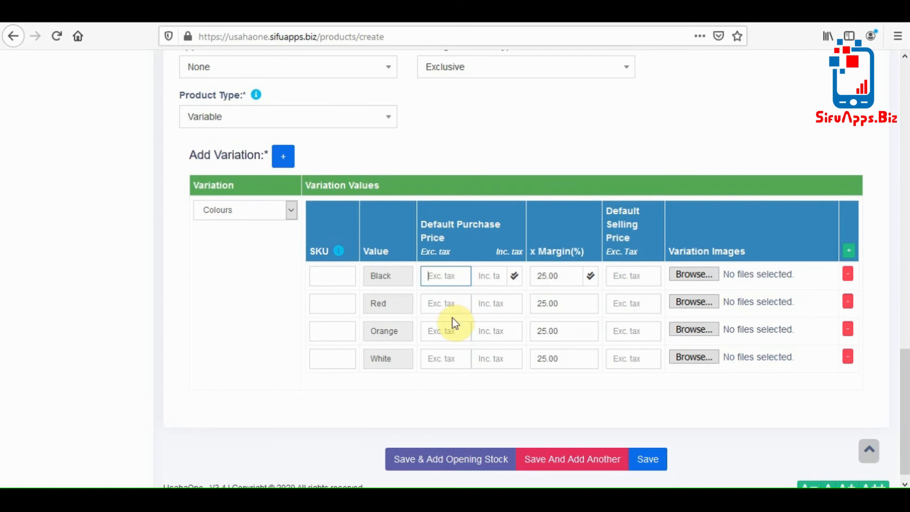
type("12")
left_click(447, 305)
type("12")
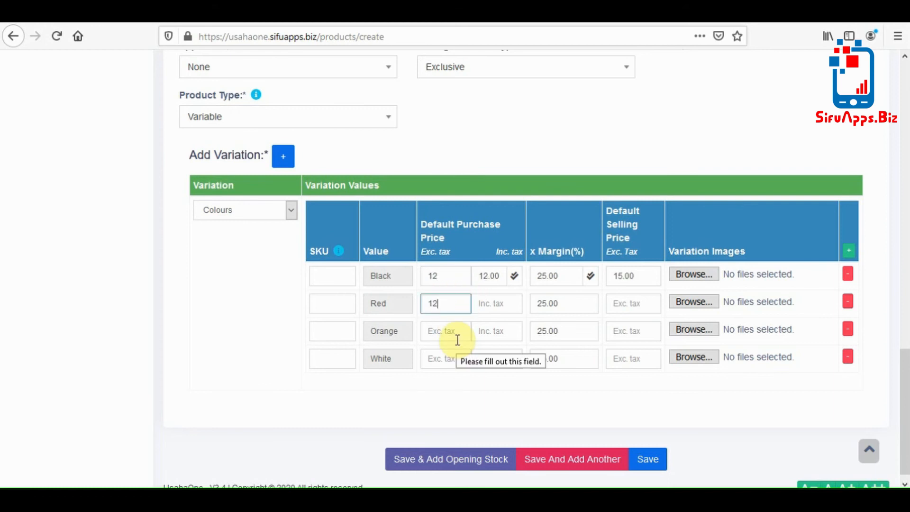
left_click(455, 333)
type("12")
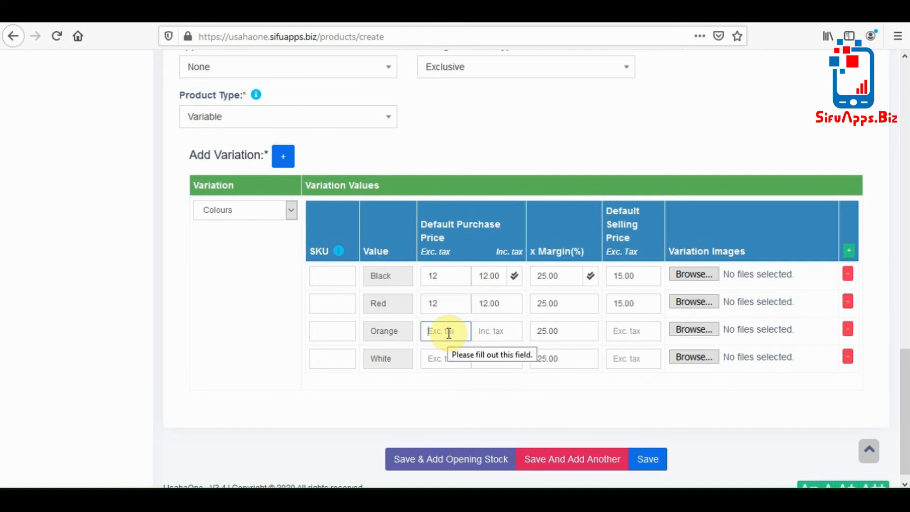
left_click(443, 357)
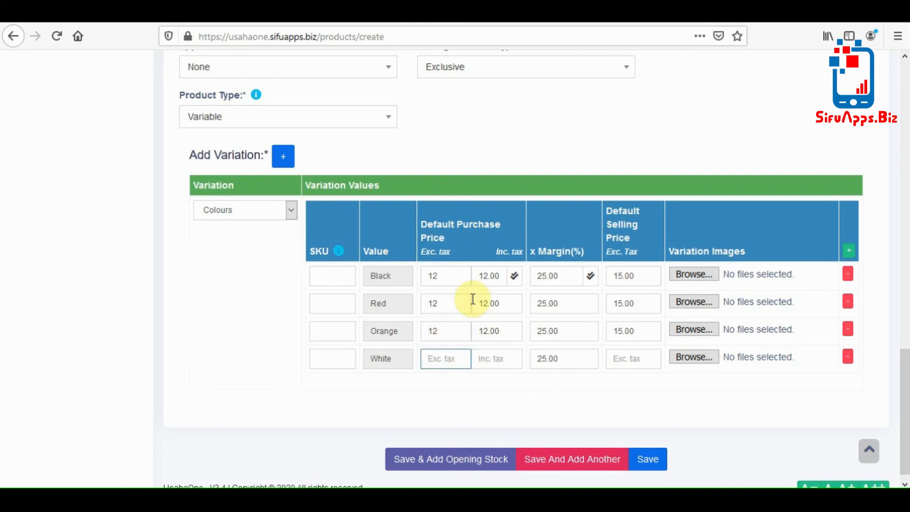
type("12")
left_click(496, 388)
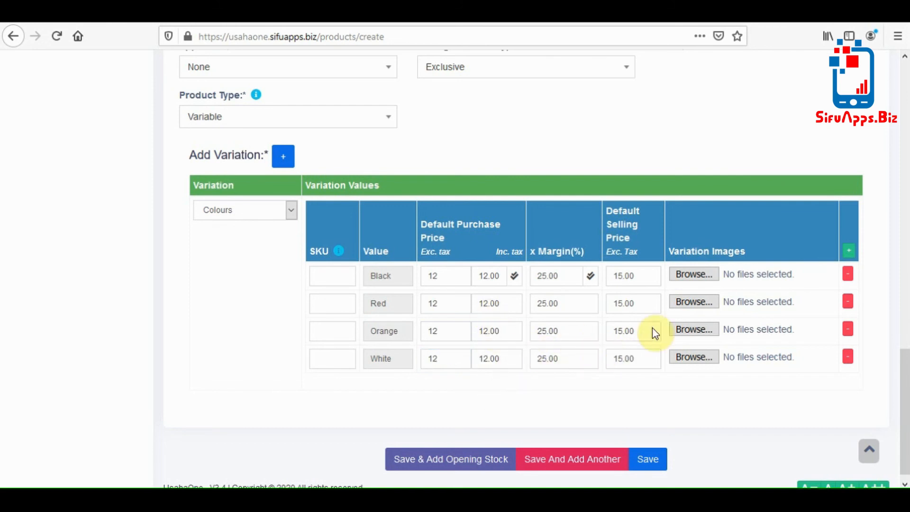
Attach CI1002 Black.png, CI1005 Red.png, CI1007 Orange.png and CI1000 White.png from Downloads to their matching colour variations, and save the product
left_click(704, 280)
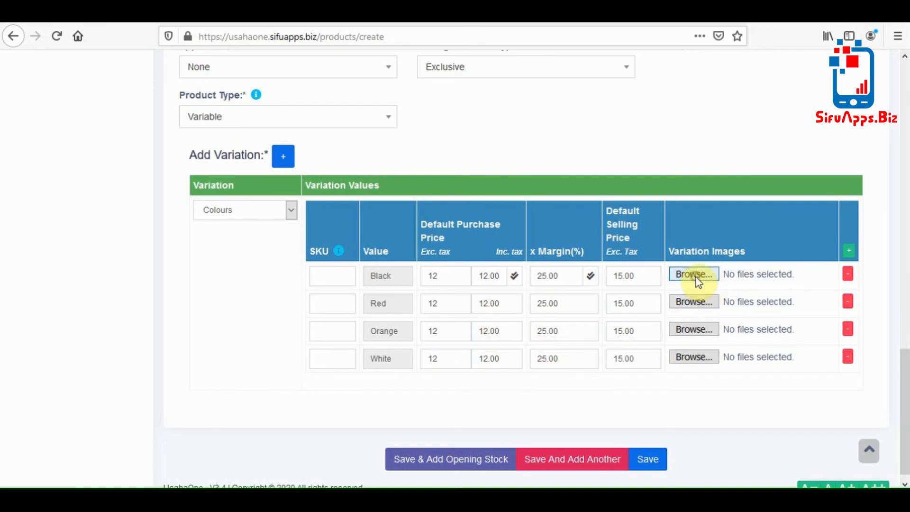
double_click(171, 143)
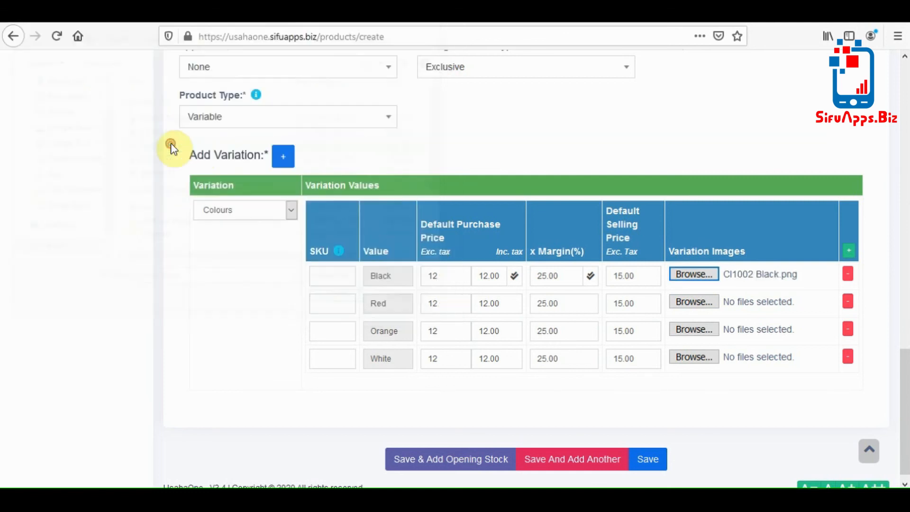
left_click(695, 302)
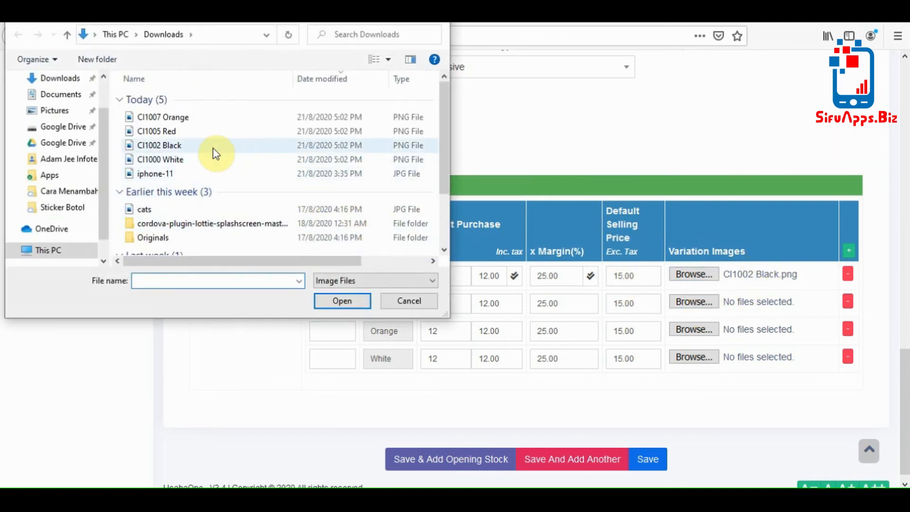
double_click(158, 131)
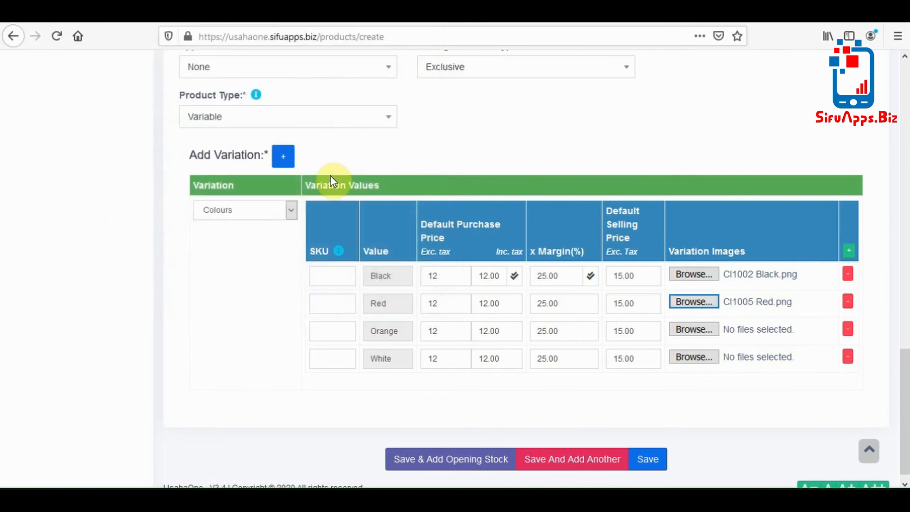
left_click(695, 330)
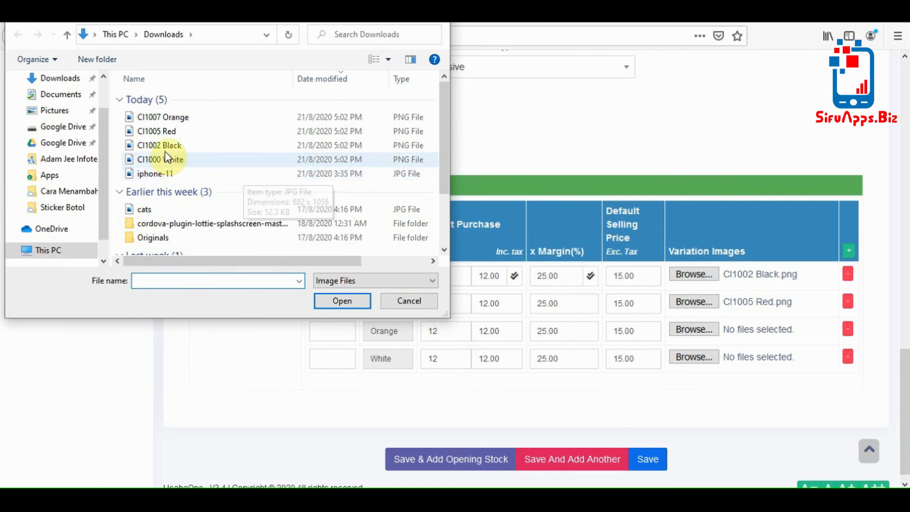
double_click(175, 118)
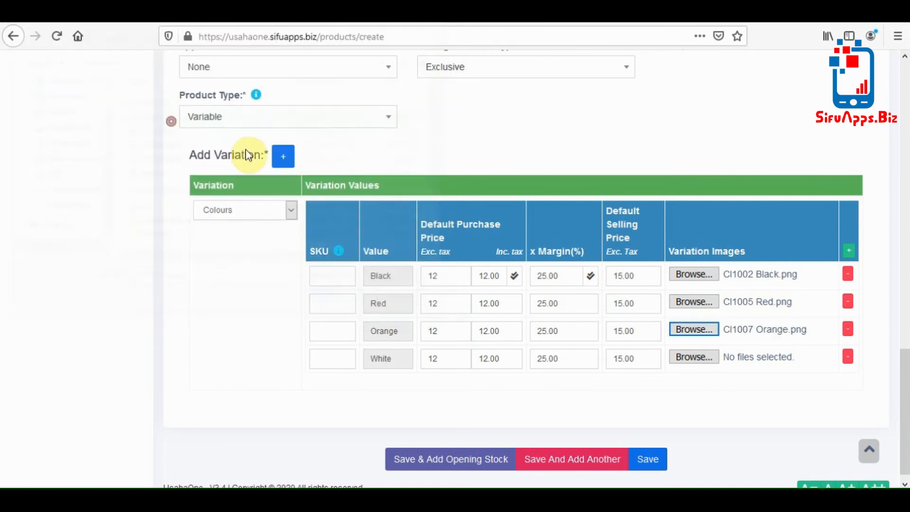
left_click(693, 357)
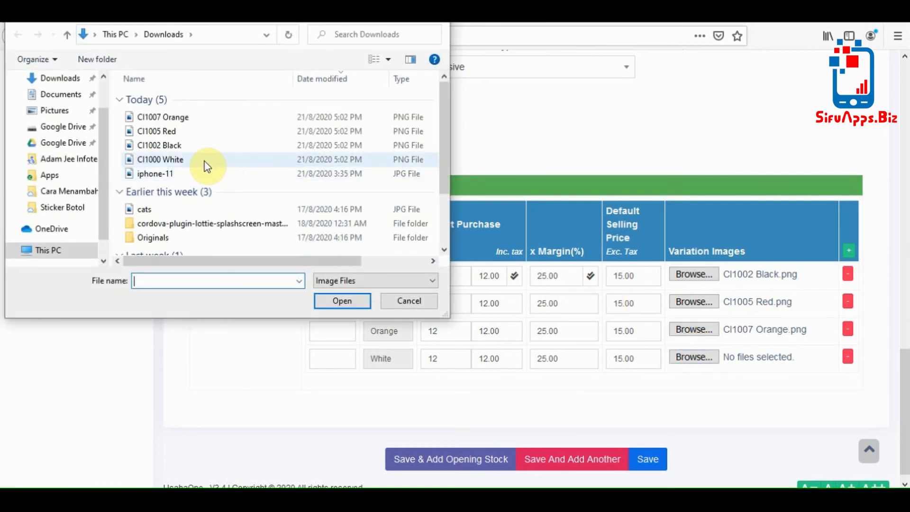
double_click(165, 160)
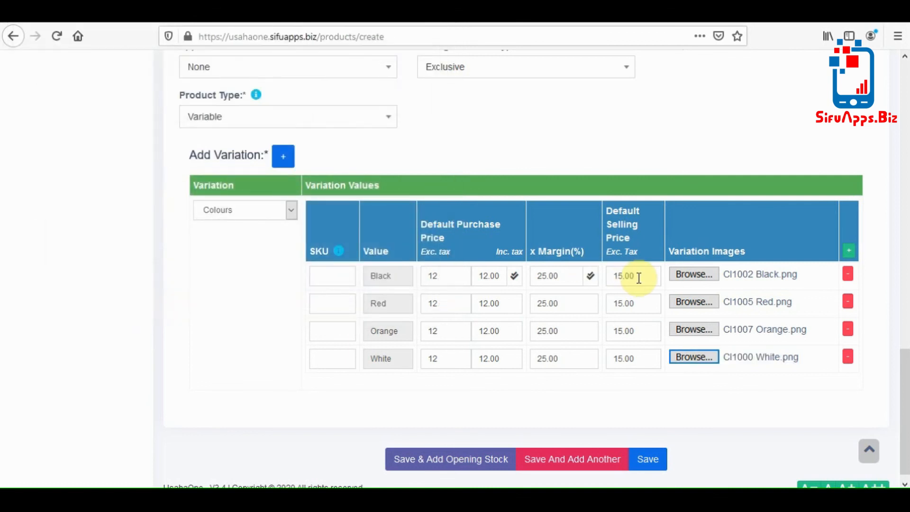
scroll(633, 313, "down", 1)
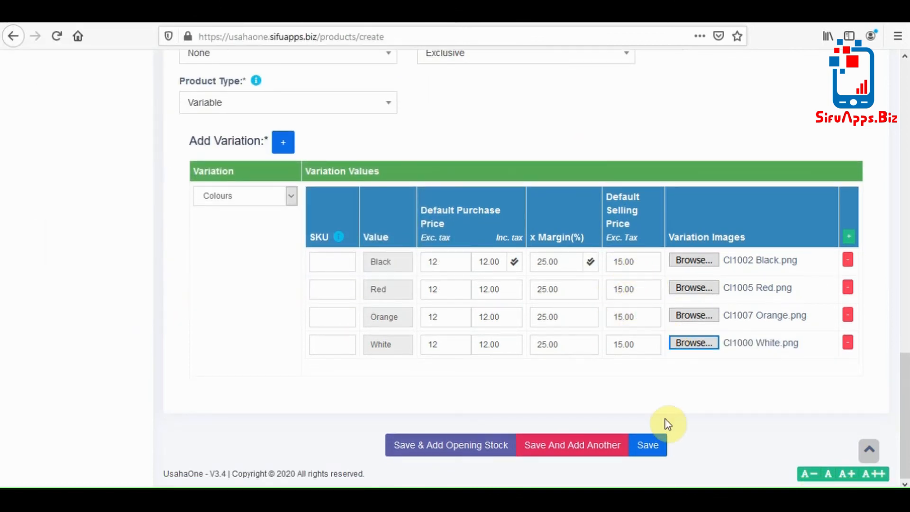
left_click(660, 446)
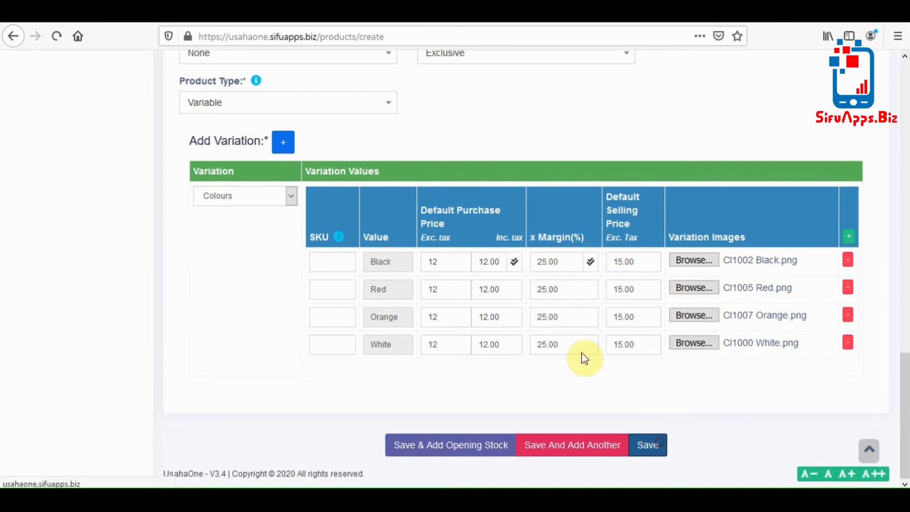